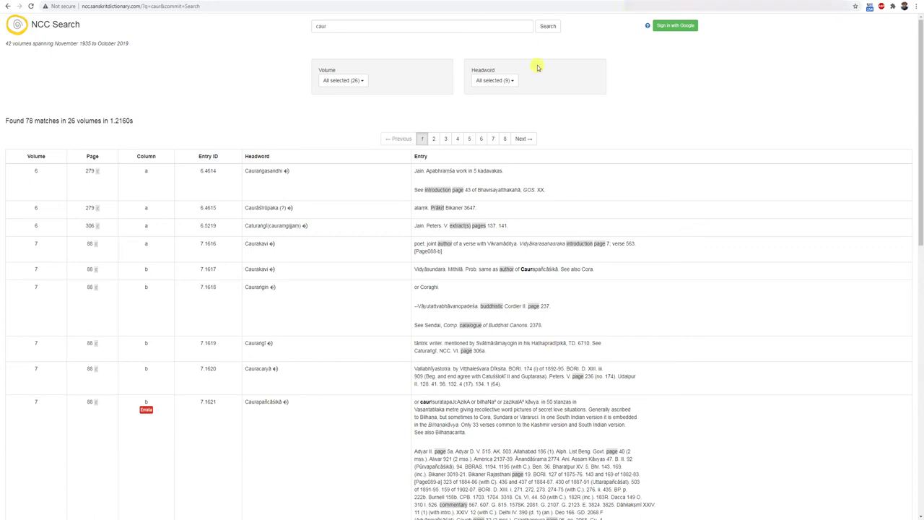
left_click_drag(247, 156, 264, 419)
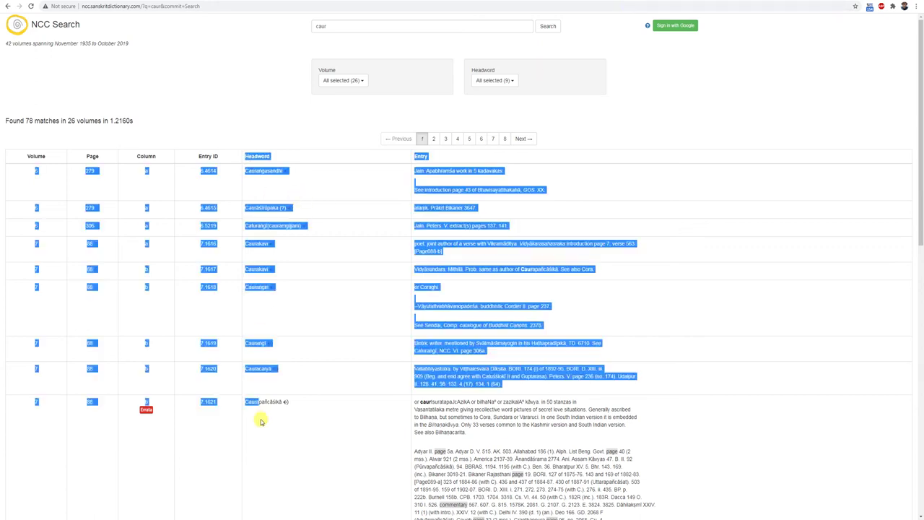
left_click(261, 379)
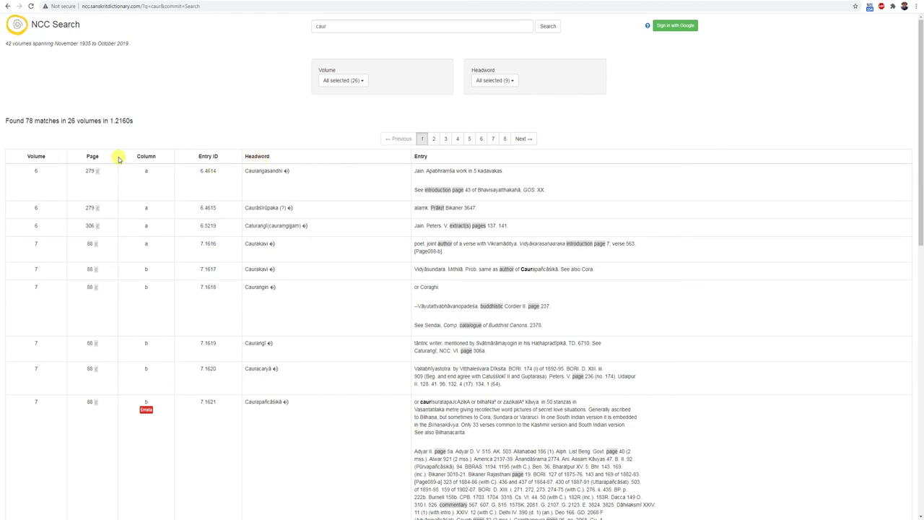
left_click(434, 138)
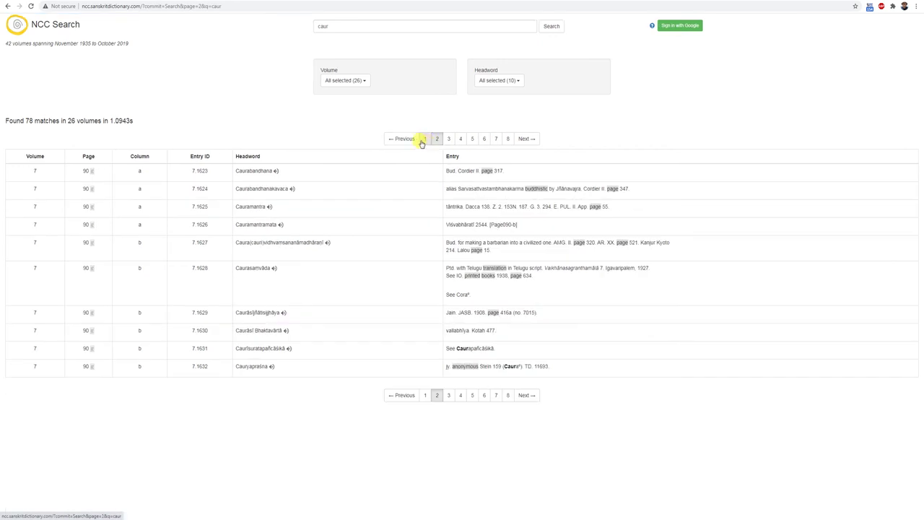
left_click(448, 138)
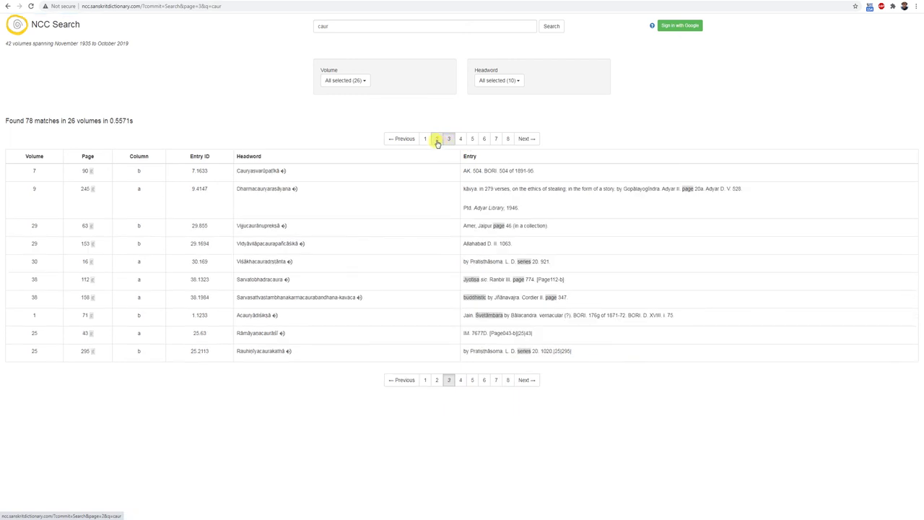
left_click(425, 139)
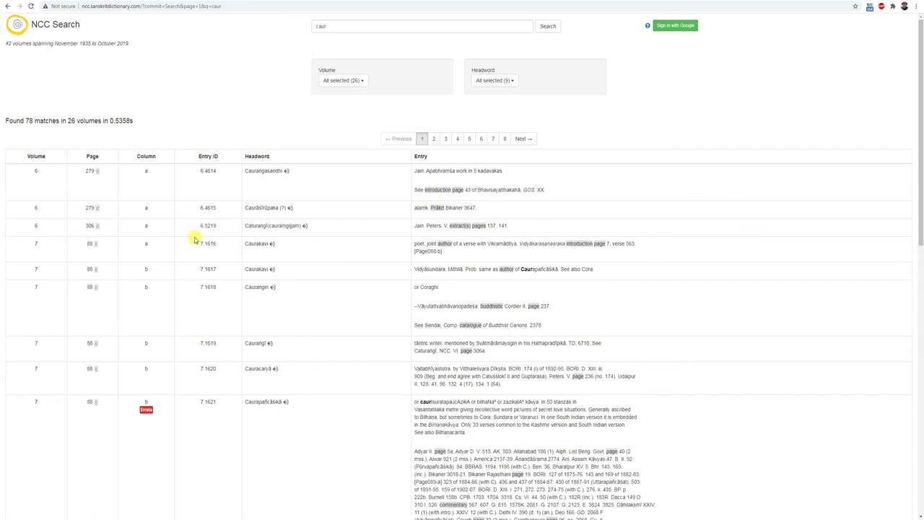
mouse_move(23, 157)
left_mouse_down()
mouse_move(364, 358)
mouse_move(522, 488)
left_mouse_up()
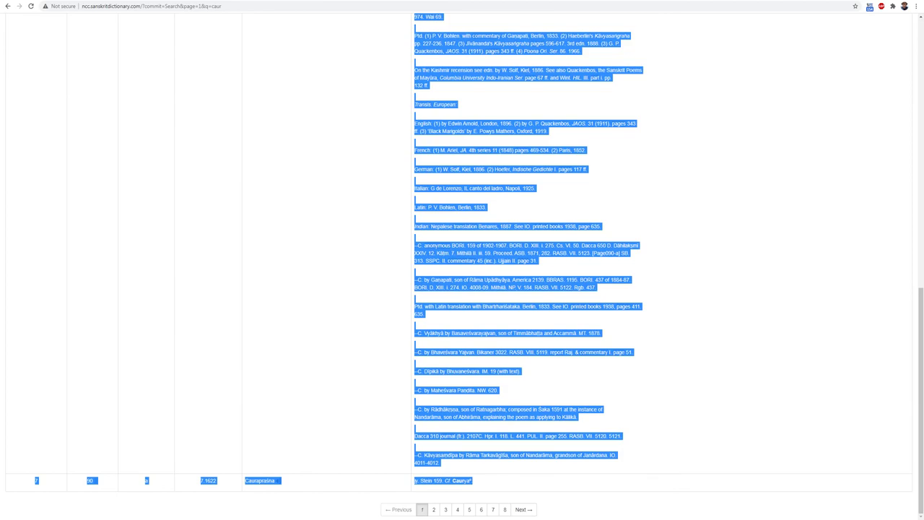
Step: Copy the Headword column (column E) from the Excel sheet of page-1 caur results
key("alt+Tab")
left_click(188, 215)
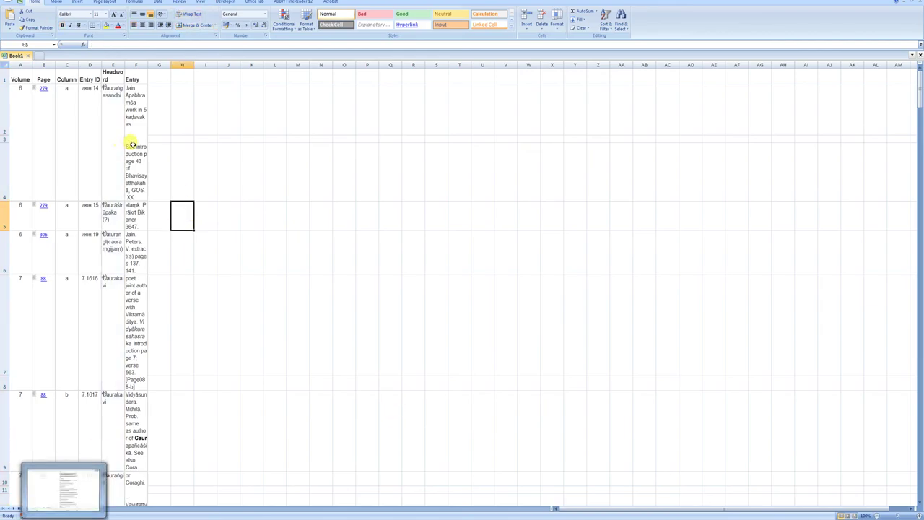
left_click(113, 65)
key("ctrl+c")
Step: Delete the 'Headword' heading line from the pasted Untitled document in EmEditor
left_click(589, 514)
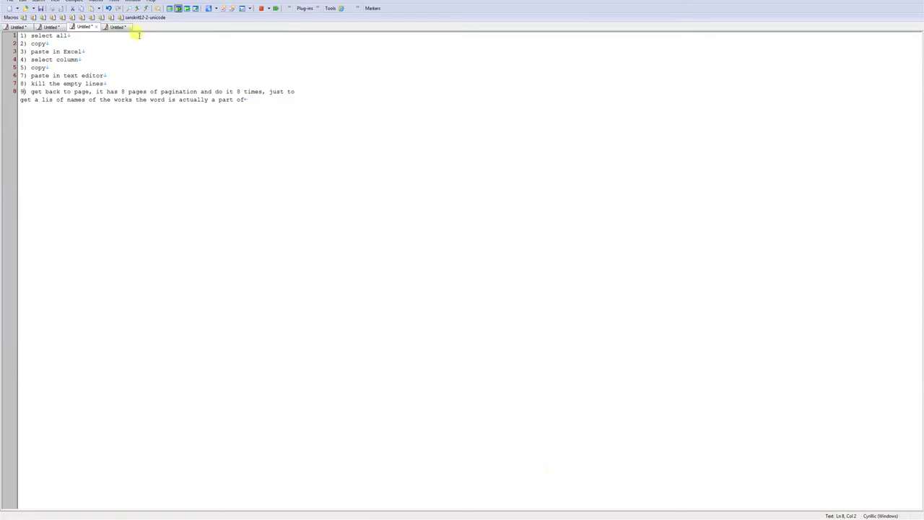
left_click(115, 27)
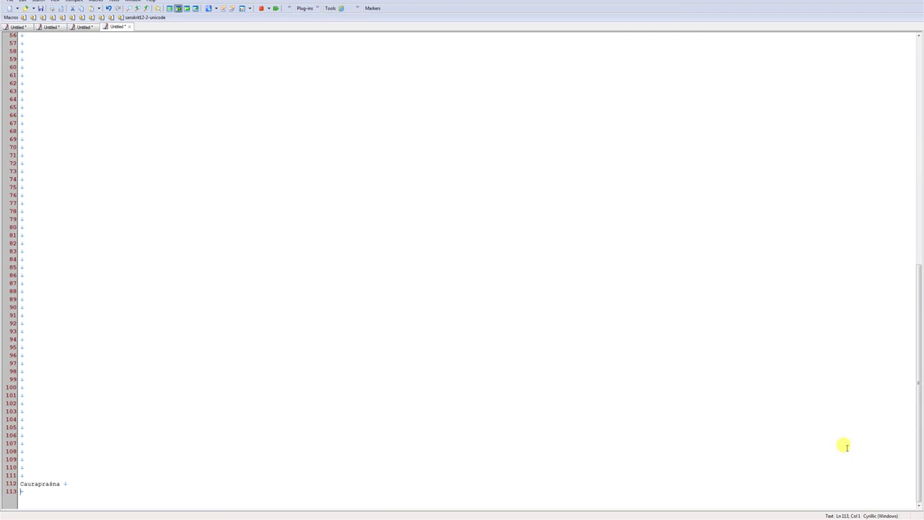
left_click_drag(919, 448, 895, 166)
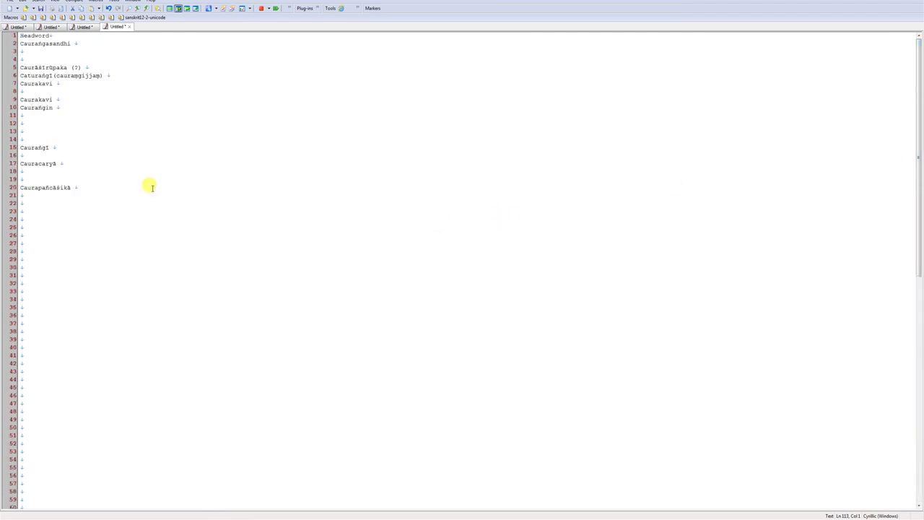
triple_click(36, 36)
key("Delete")
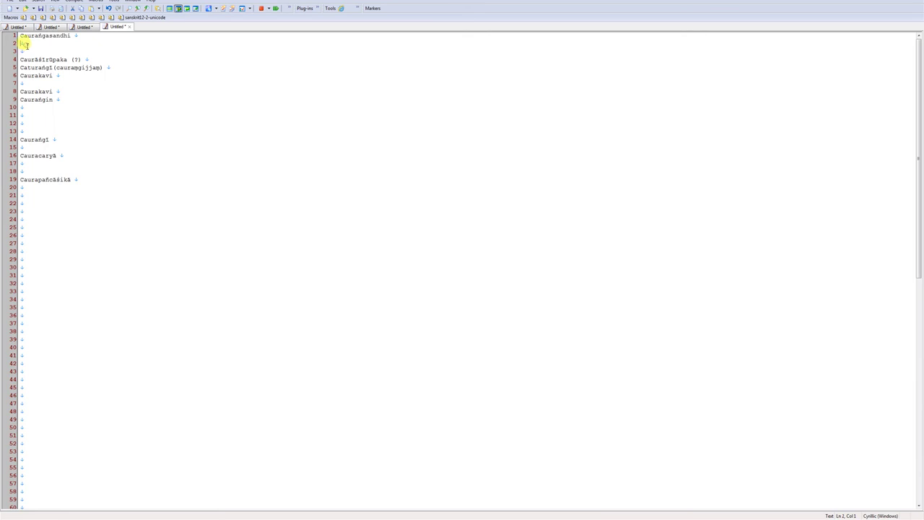
Step: Remove the blank lines between the nine caur headwords, down to Caurapañcāśikā
key("Delete")
key("Delete")
left_click(26, 84)
key("Delete")
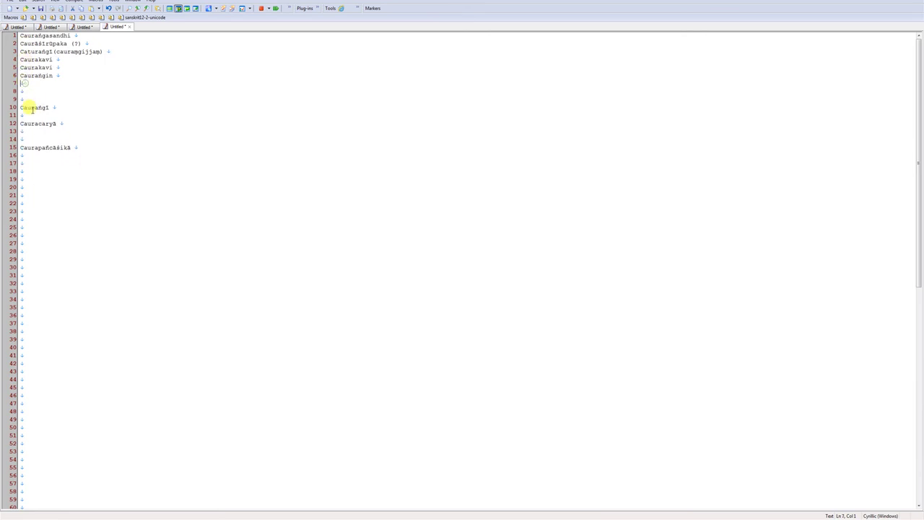
key("Delete")
key("Delete")
key("Delete")
key("Down")
key("Delete")
left_click(27, 100)
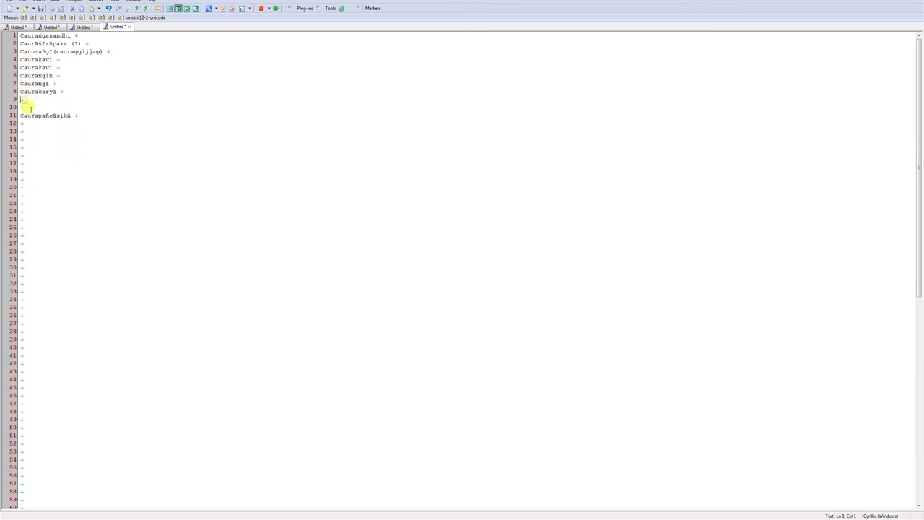
key("Delete")
key("Delete")
left_click(25, 109)
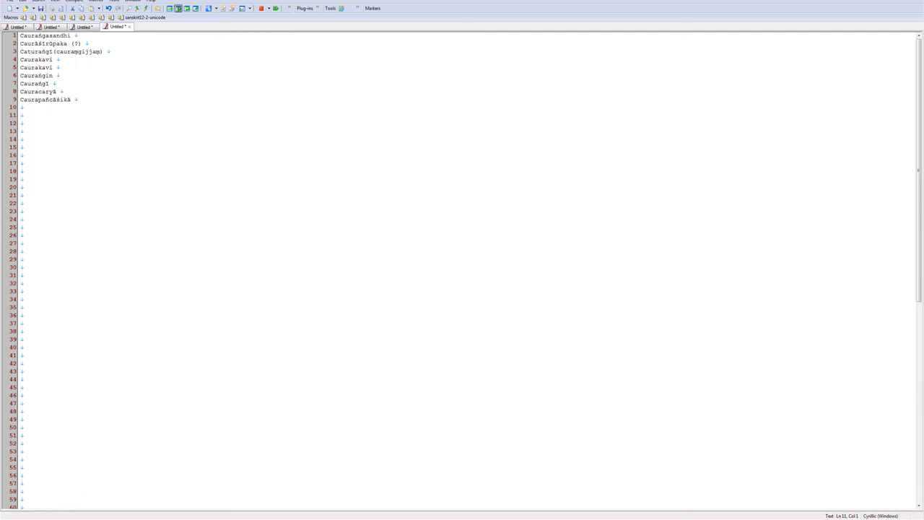
left_click(75, 516)
Step: Select everything on the page-1 caur results, then clear the selection
key("ctrl+a")
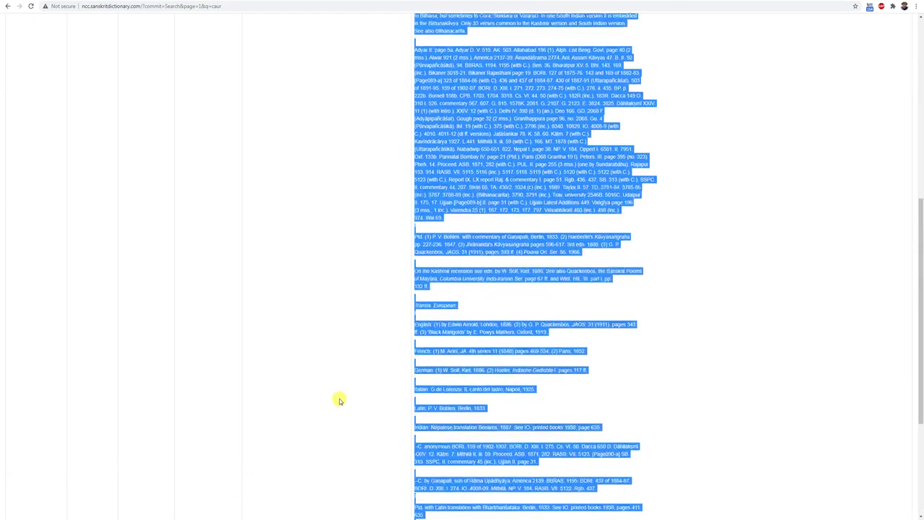
scroll(339, 400, "up", 10)
left_click(335, 407)
scroll(335, 407, "up", 2)
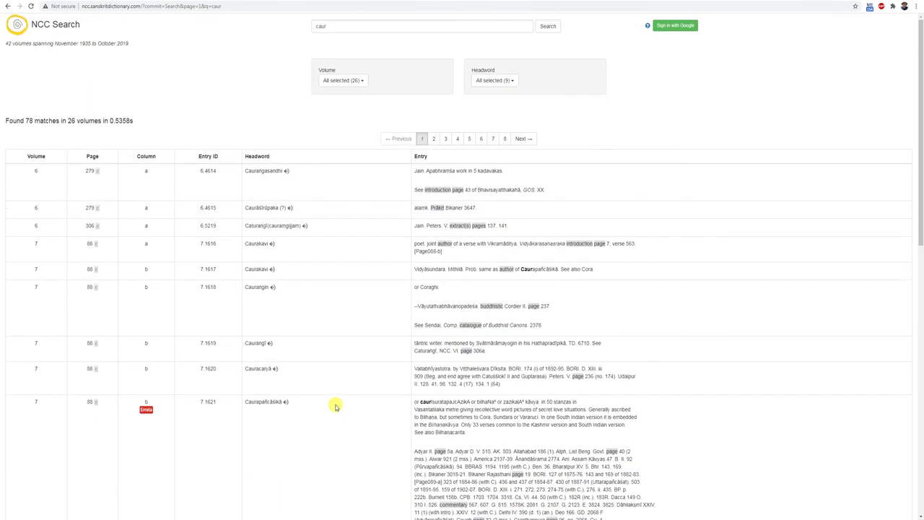